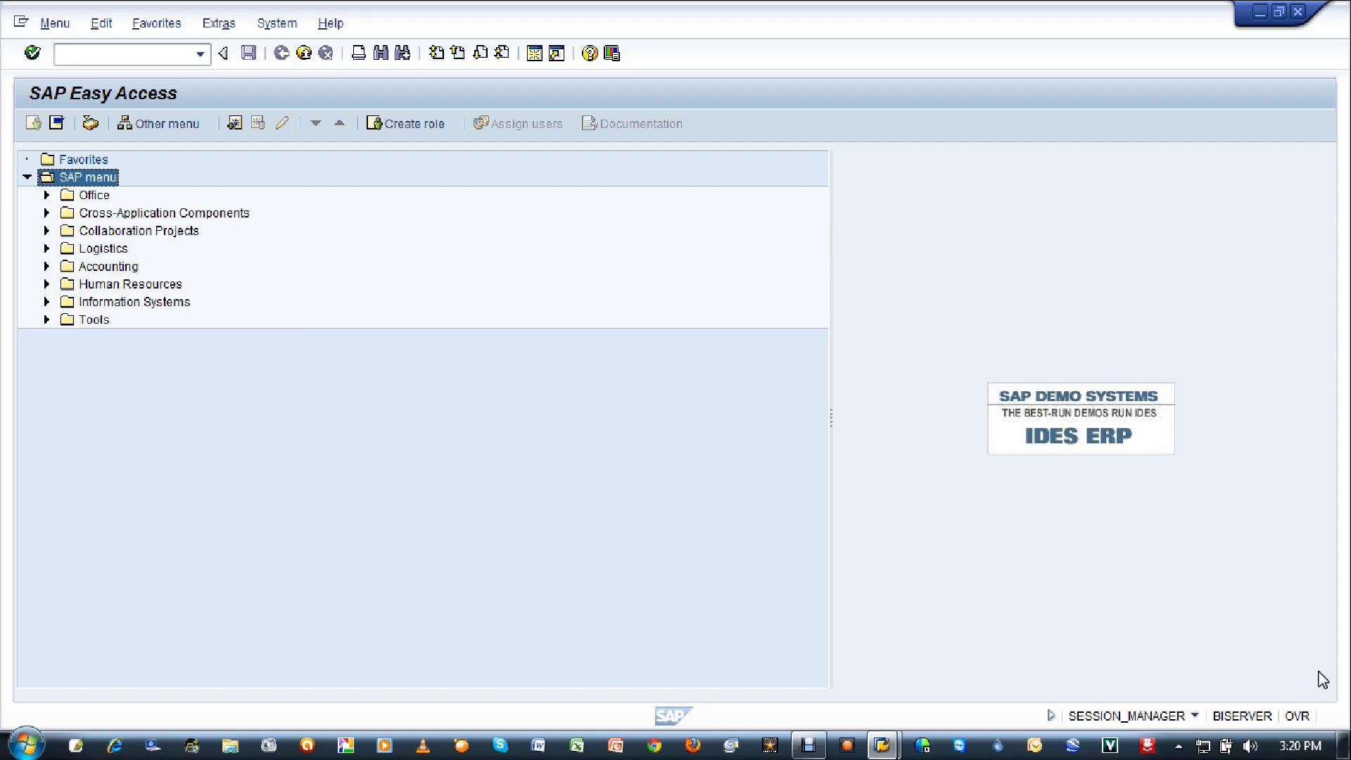
# - Expand Logistics, then Logistics Execution, then Outbound Process in the SAP menu tree
pyautogui.press('Down')
pyautogui.press('Down')
pyautogui.press('Down')
pyautogui.press('Right')
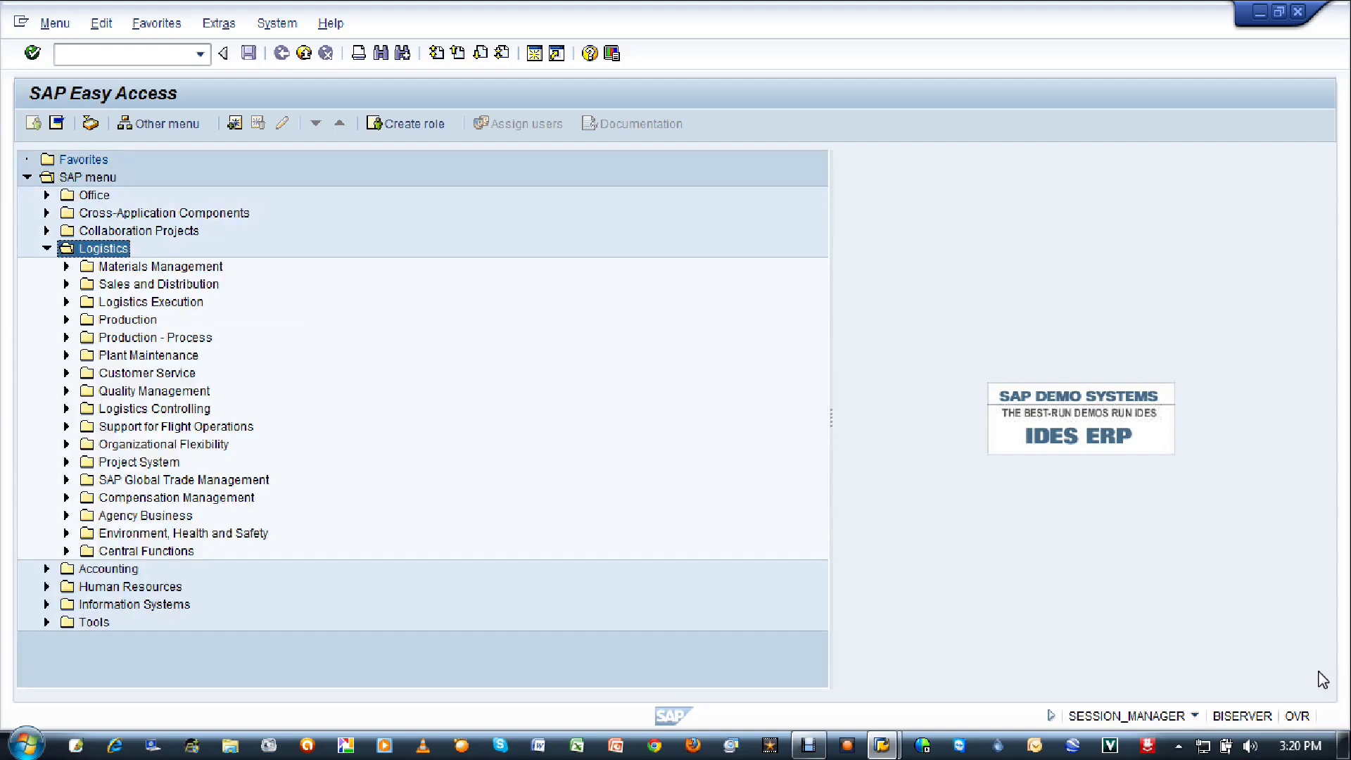
pyautogui.press('Down')
pyautogui.press('Down')
pyautogui.press('Down')
pyautogui.press('Right')
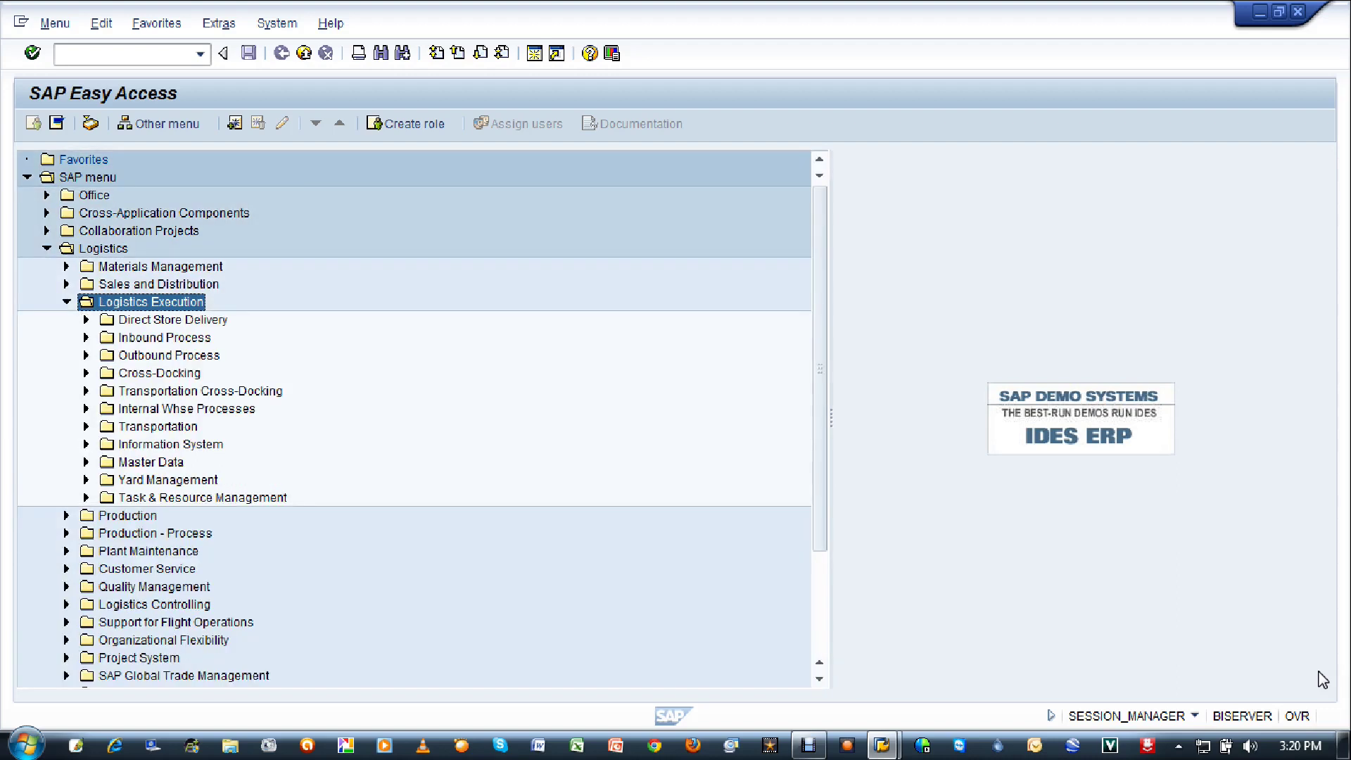
pyautogui.press('Down')
pyautogui.press('Down')
pyautogui.press('Right')
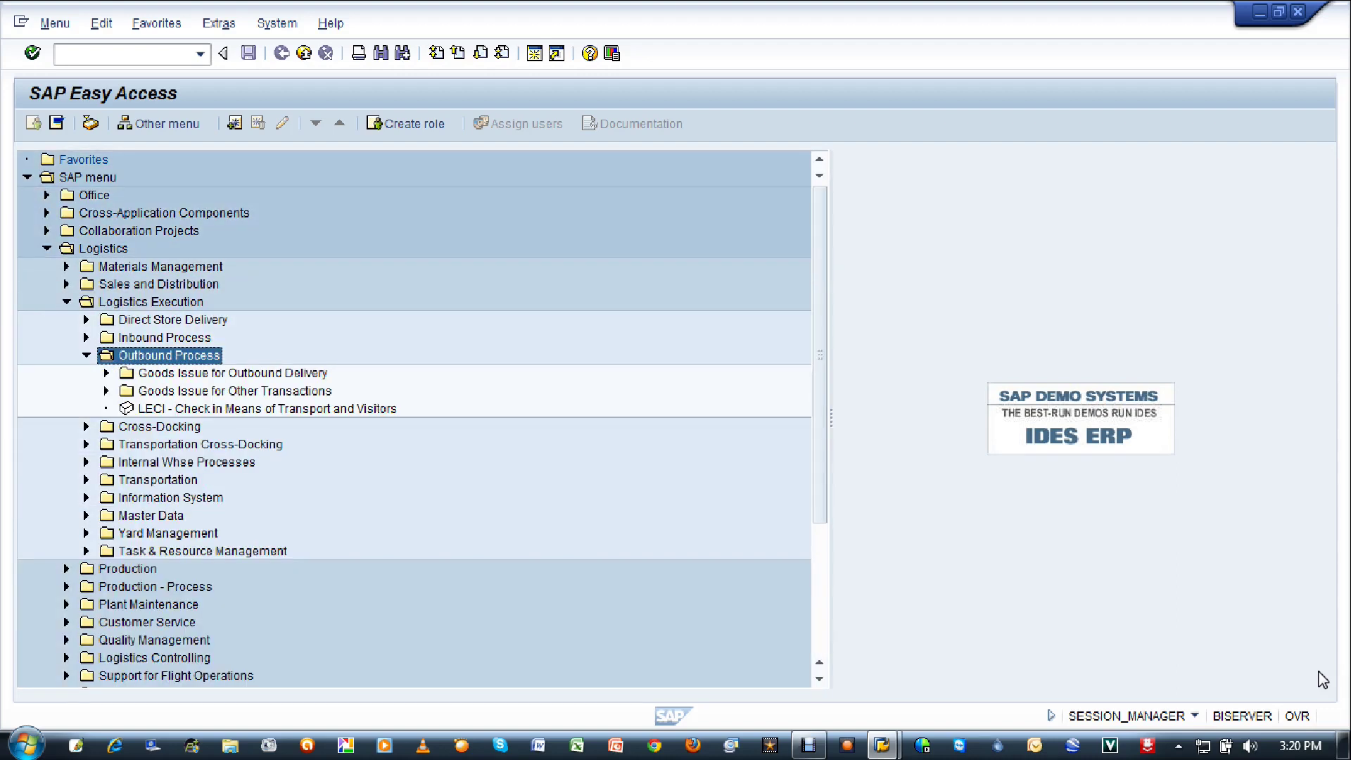
# - Expand Goods Issue for Outbound Delivery, Outbound Delivery and Change to reveal VL02N - Single Document
pyautogui.press('Down')
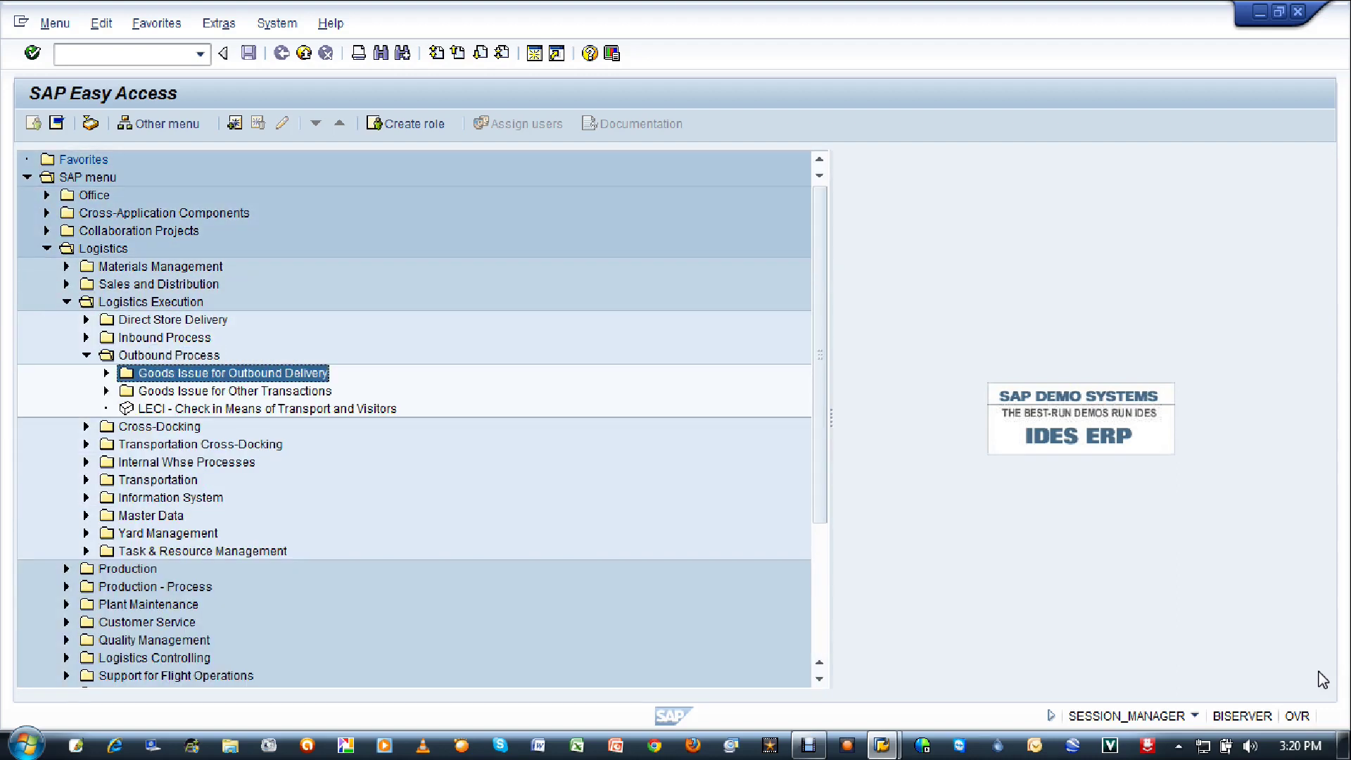
pyautogui.press('Right')
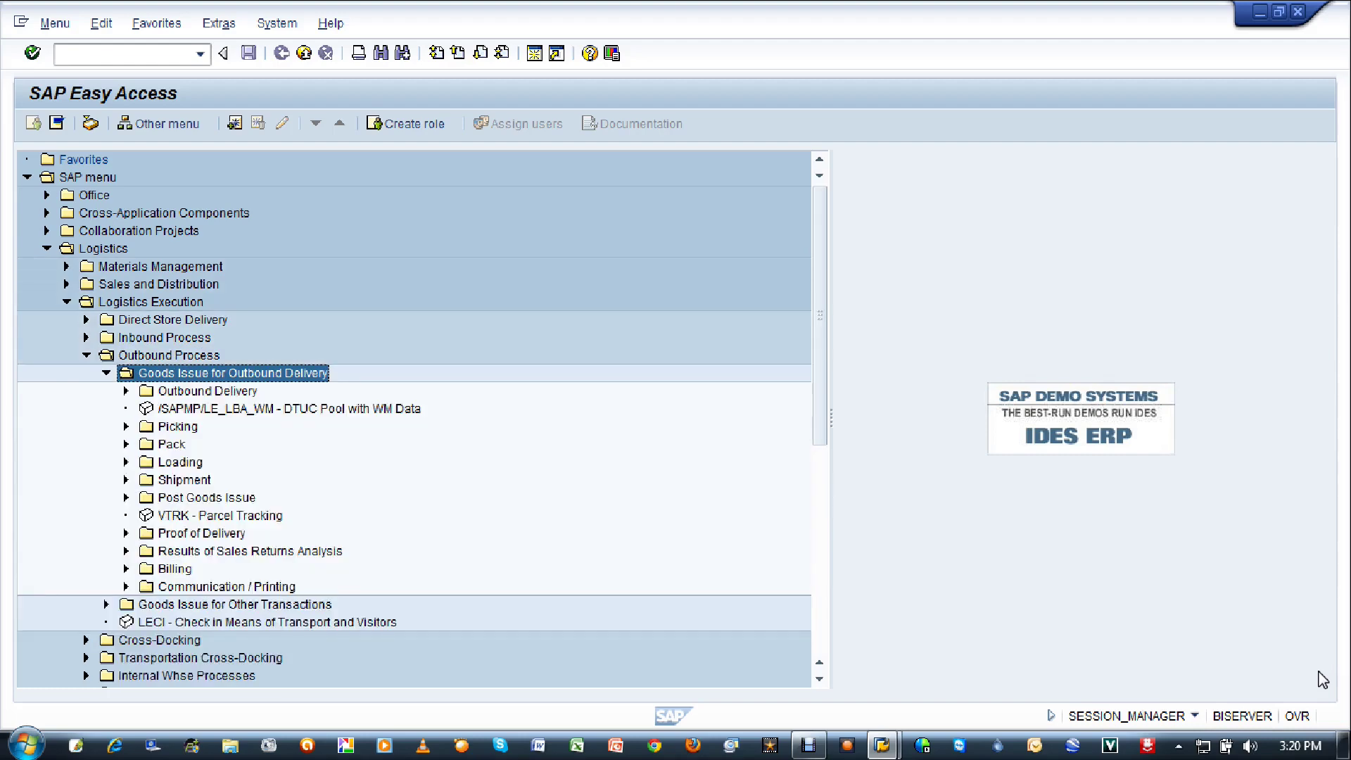
pyautogui.press('Down')
pyautogui.press('Down')
pyautogui.press('Down')
pyautogui.press('Up')
pyautogui.press('Up')
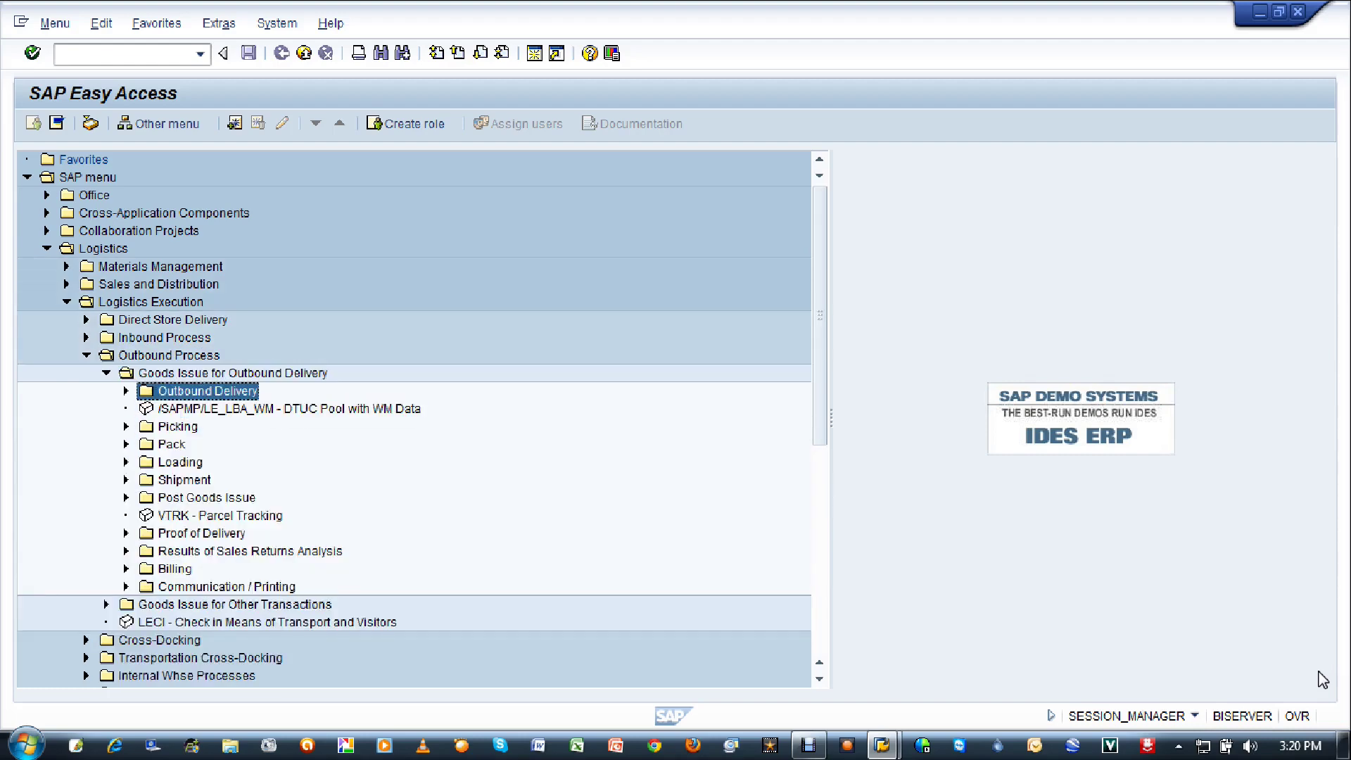
pyautogui.press('Right')
pyautogui.press('Down')
pyautogui.press('Down')
pyautogui.press('Right')
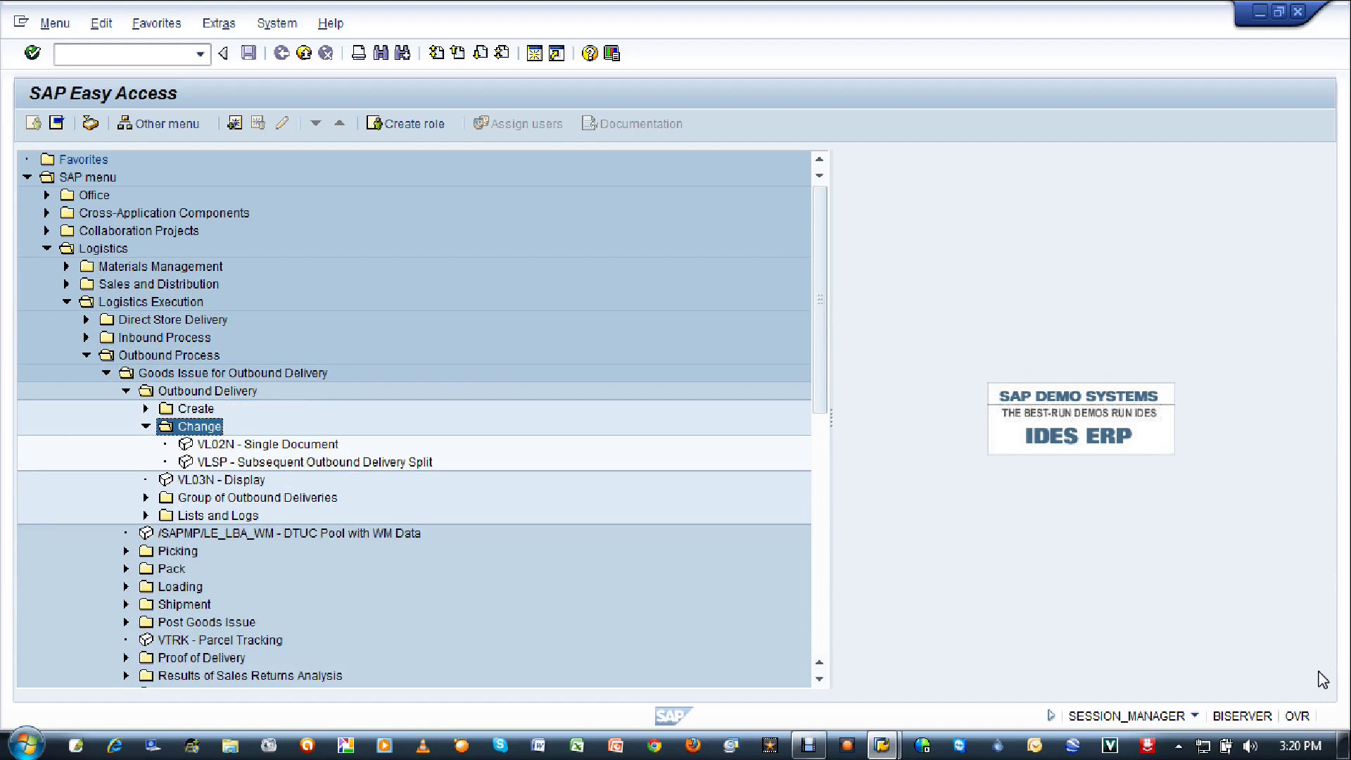
pyautogui.press('Down')
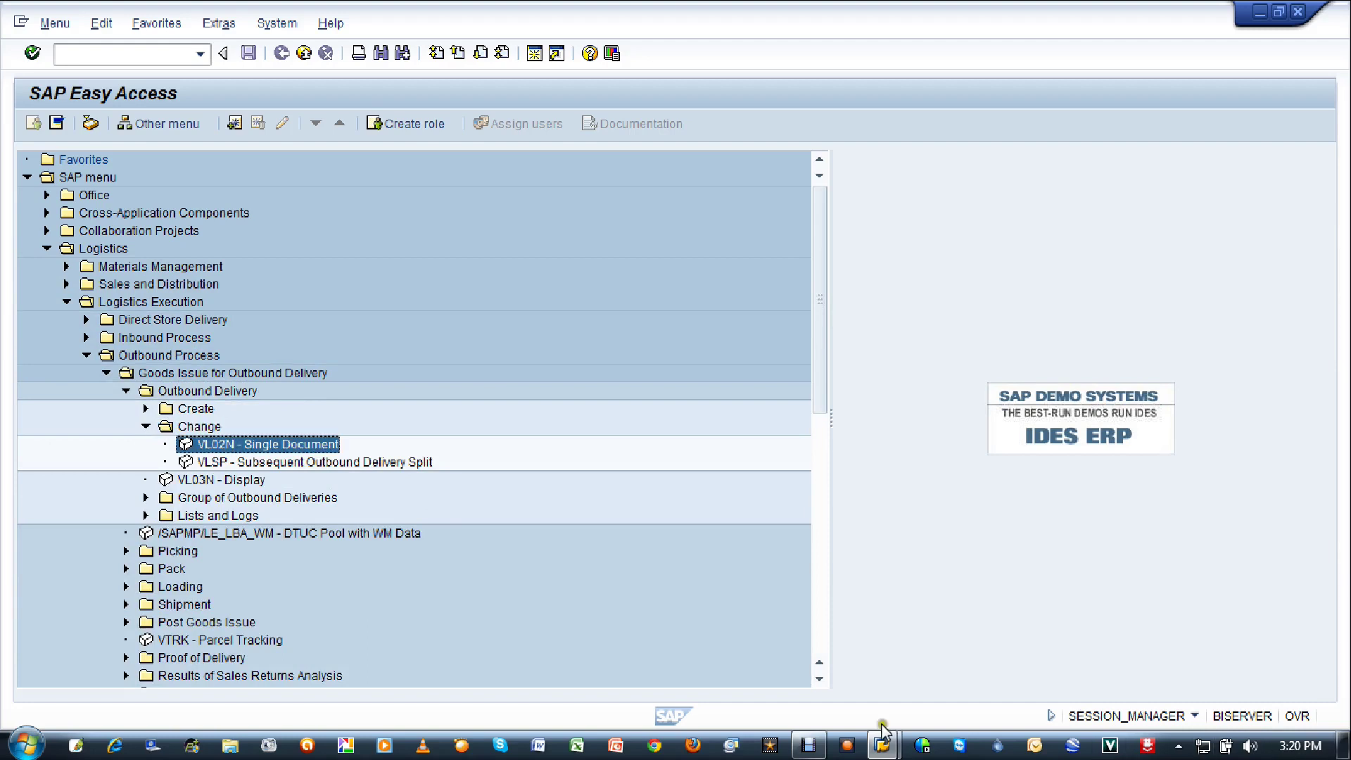
# - Start transaction VL02N from the command field to open Change Outbound Delivery for 80015949
pyautogui.doubleClick(308, 442)
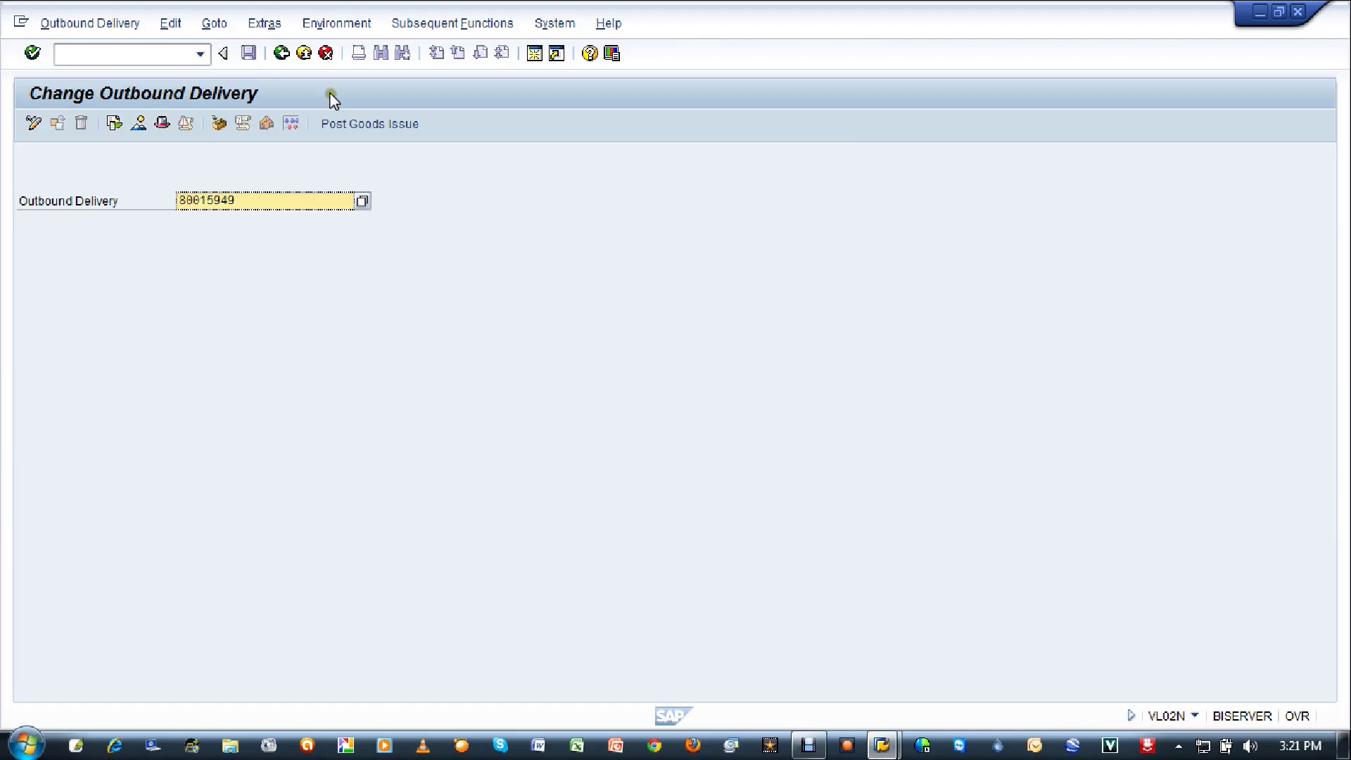
pyautogui.click(281, 55)
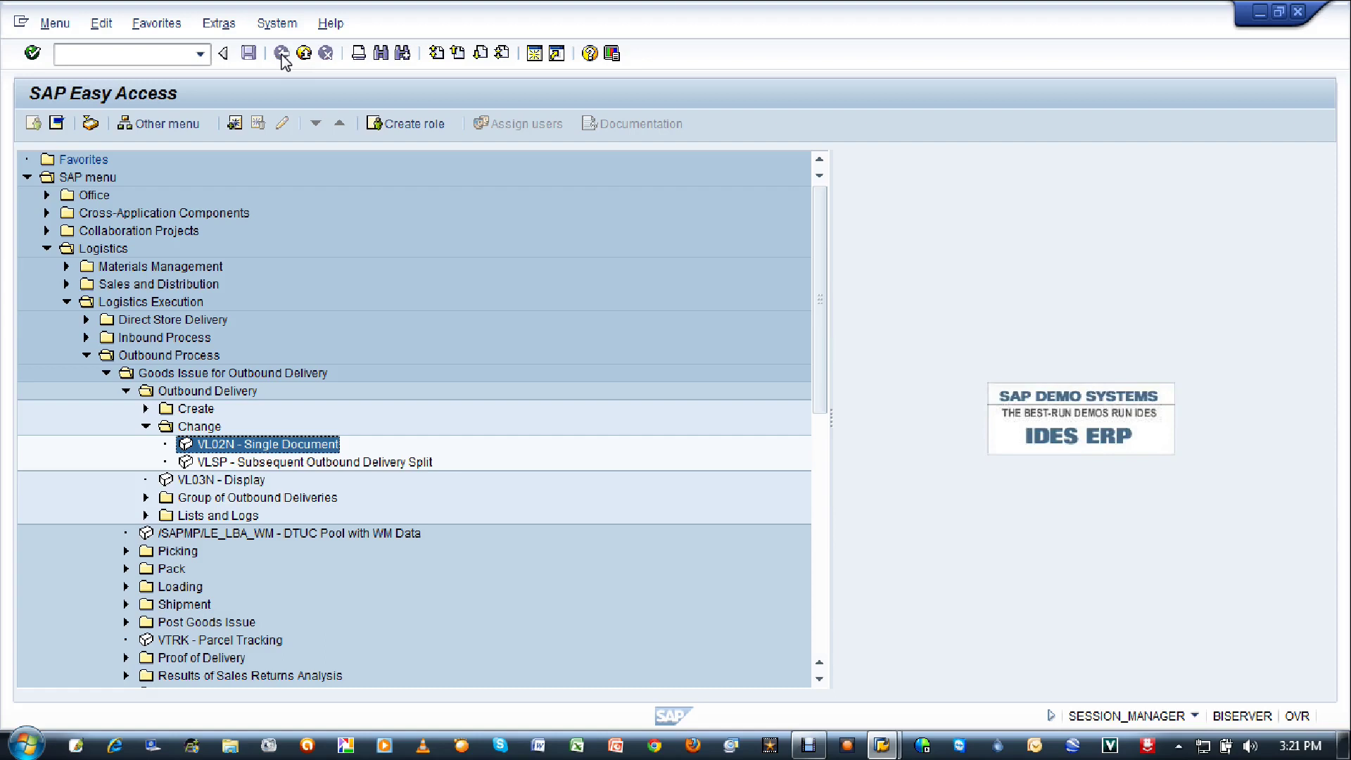
pyautogui.click(156, 59)
pyautogui.write('vl02n')
pyautogui.press('Return')
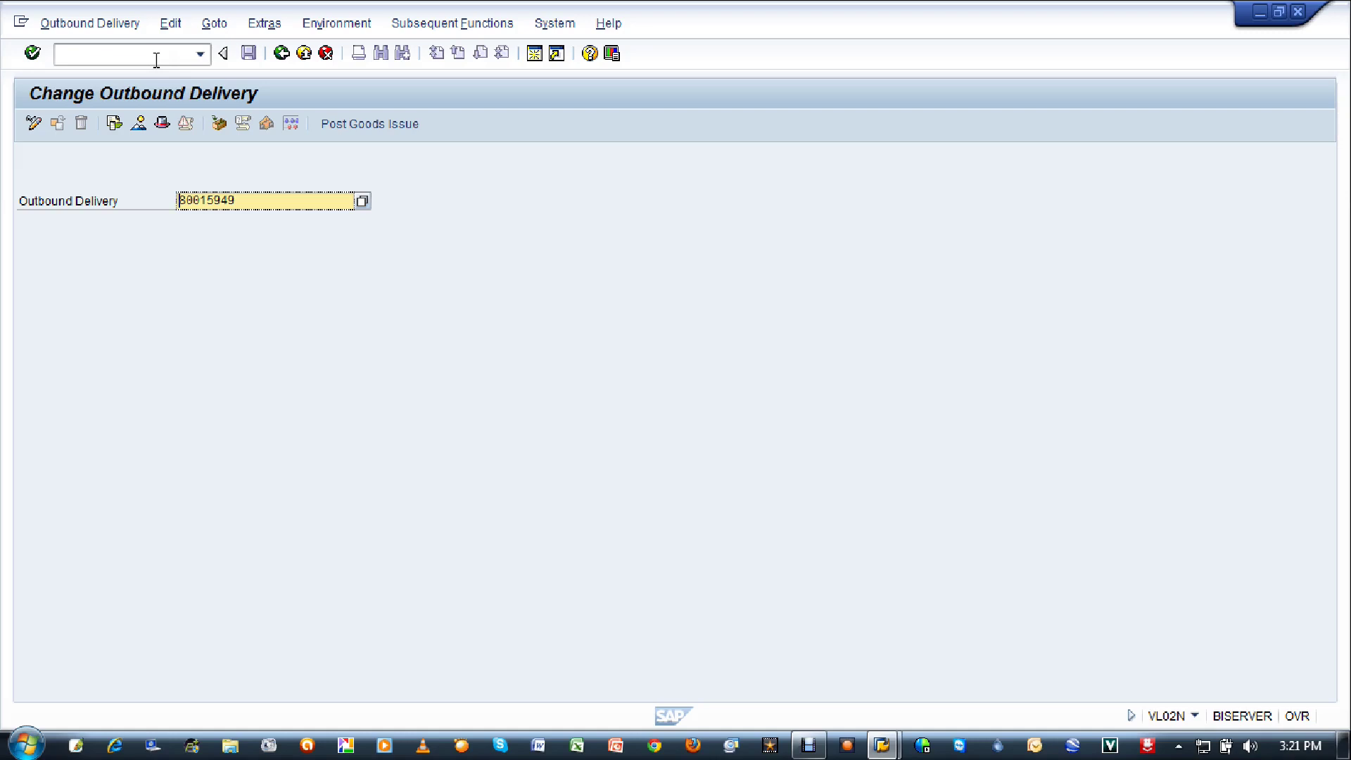
# - Open delivery 80015949 and try Post Goods Issue, getting the 2014/02 and 2014/01 period error
pyautogui.press('Return')
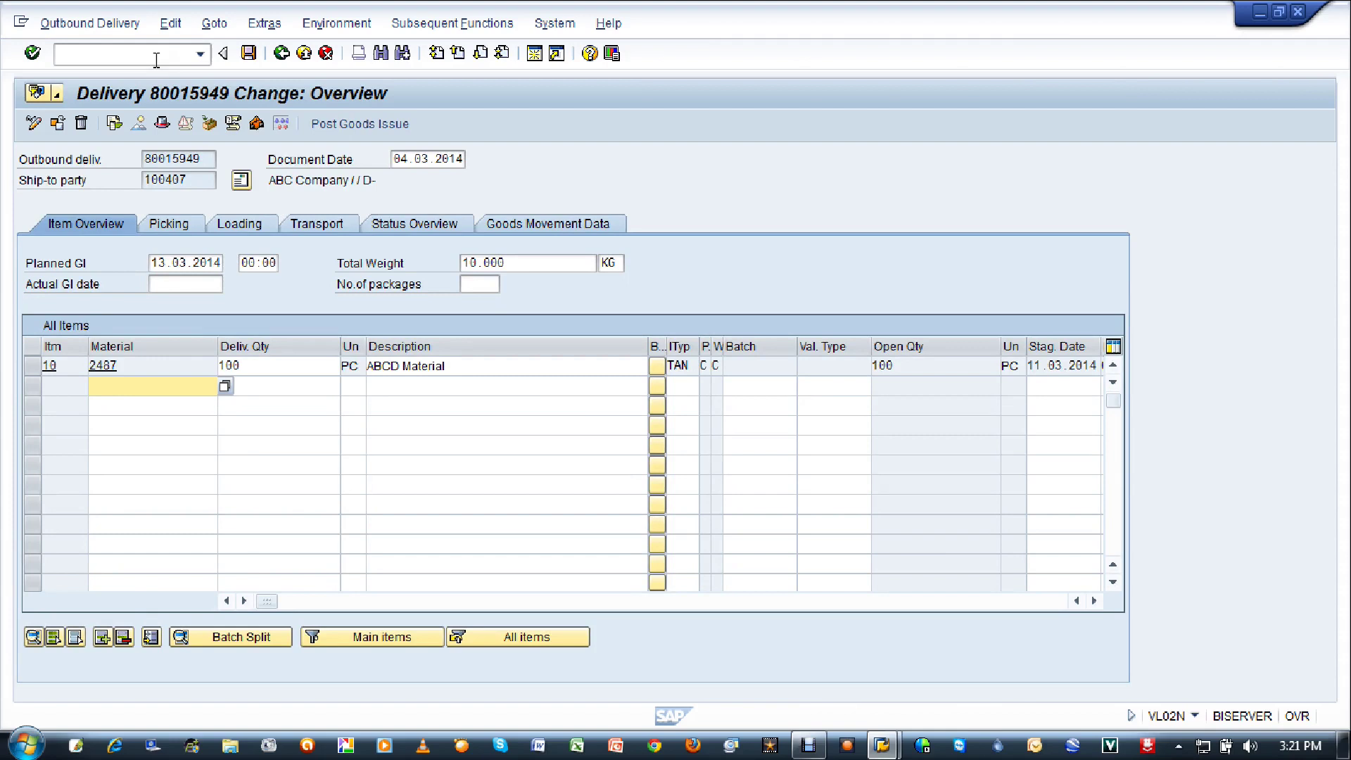
pyautogui.click(376, 126)
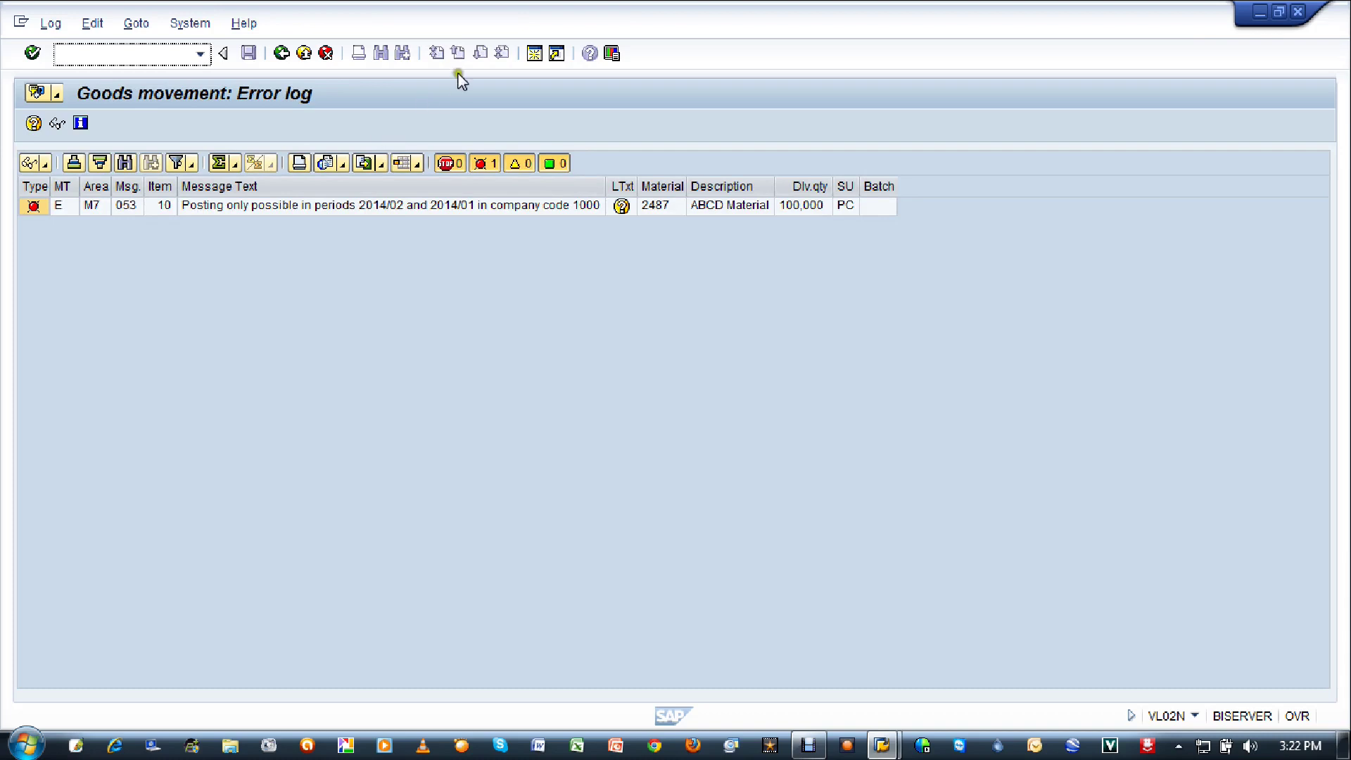
# - Return from the error log to the delivery and enter Actual GI date 13.01.2014
pyautogui.click(281, 54)
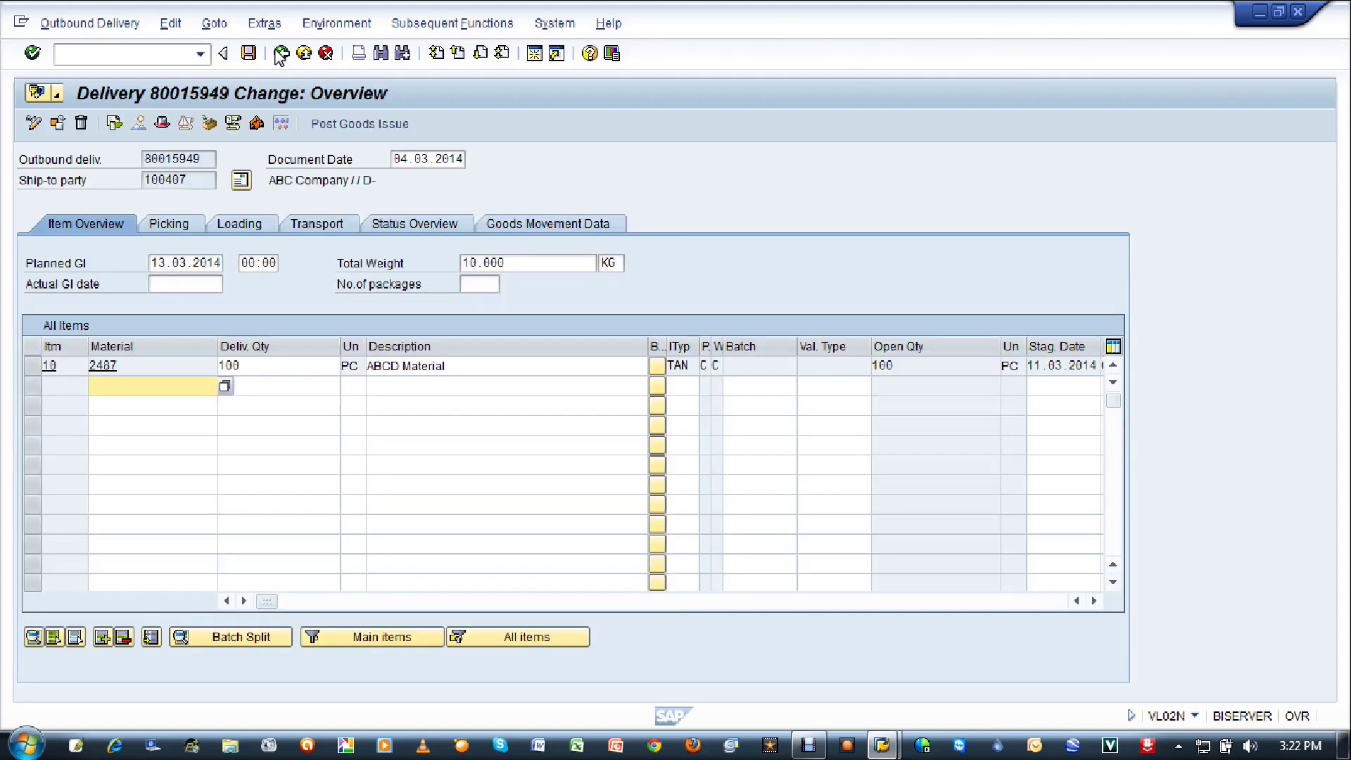
pyautogui.click(172, 282)
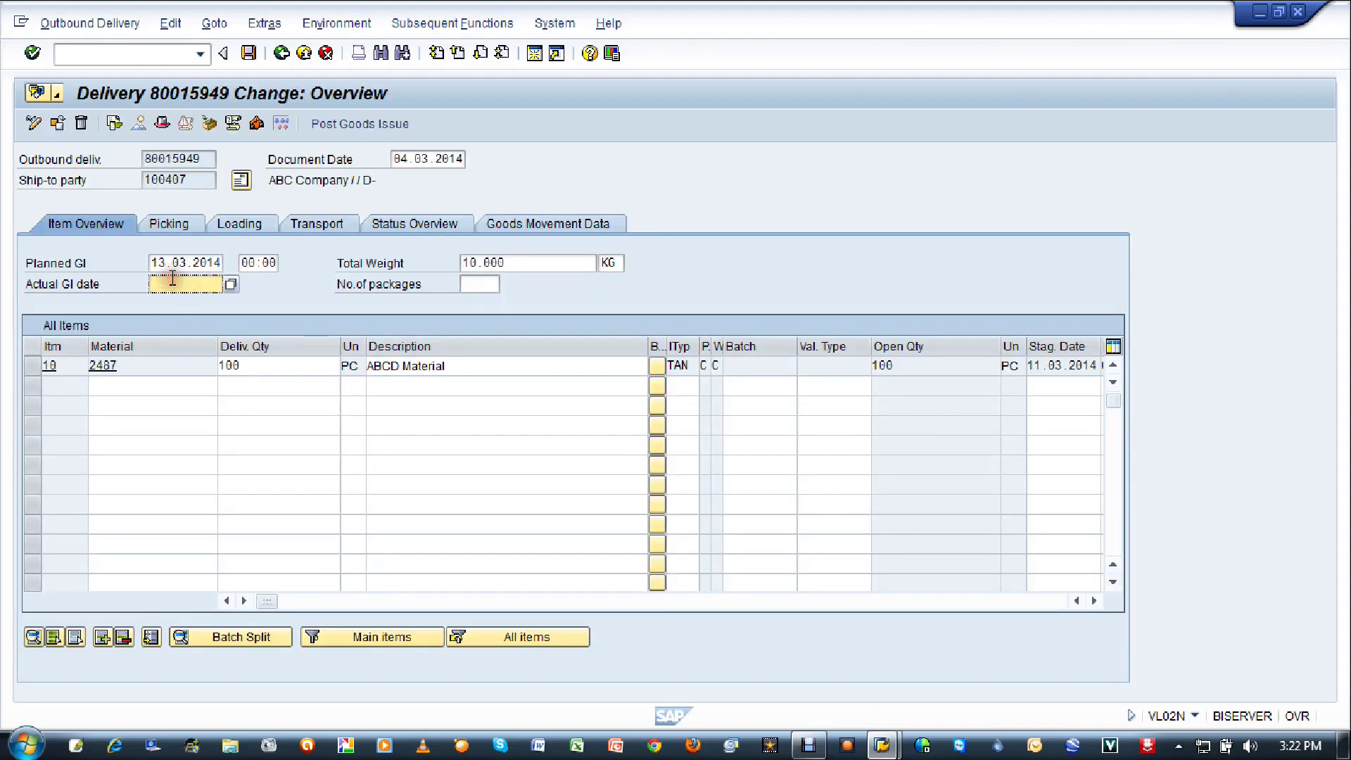
pyautogui.write('13.01.2014')
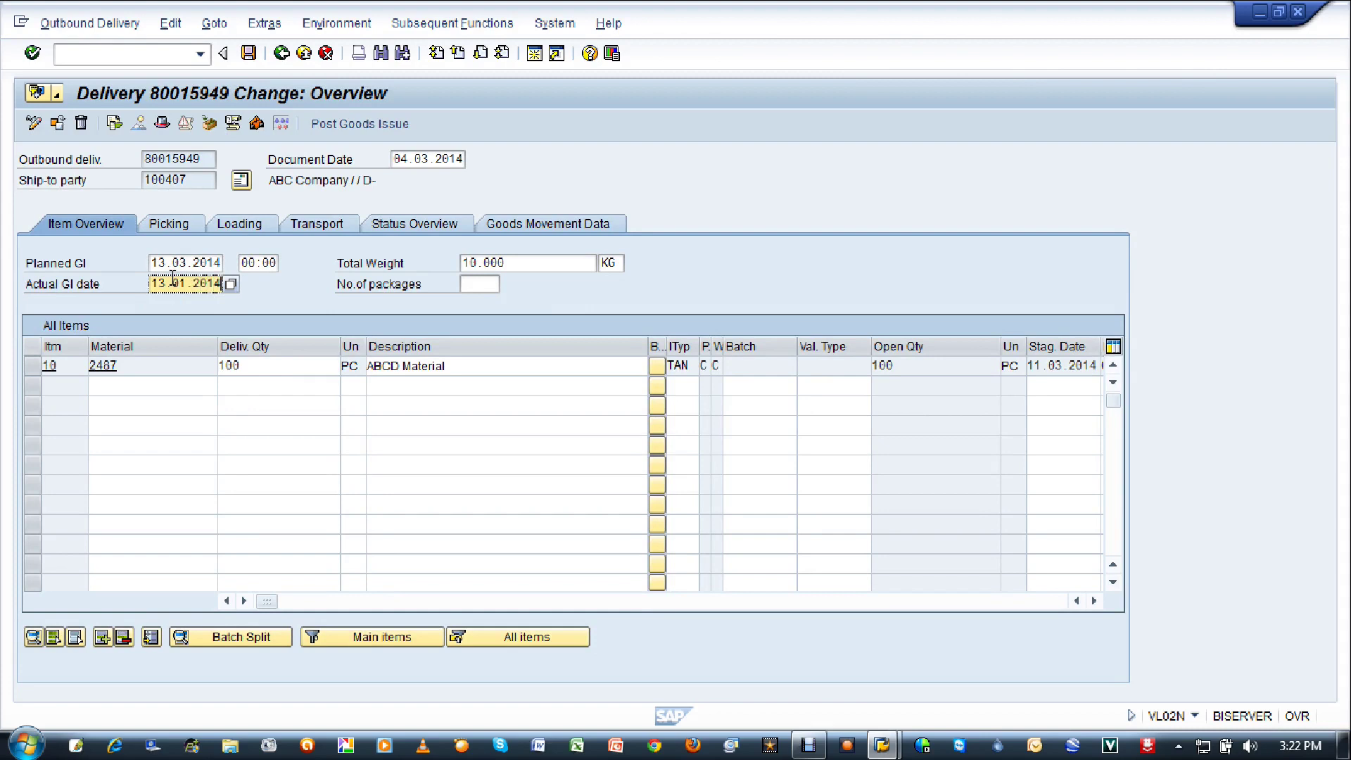
# - Post goods issue for delivery 80015949 with the 13.01.2014 actual GI date
pyautogui.click(394, 125)
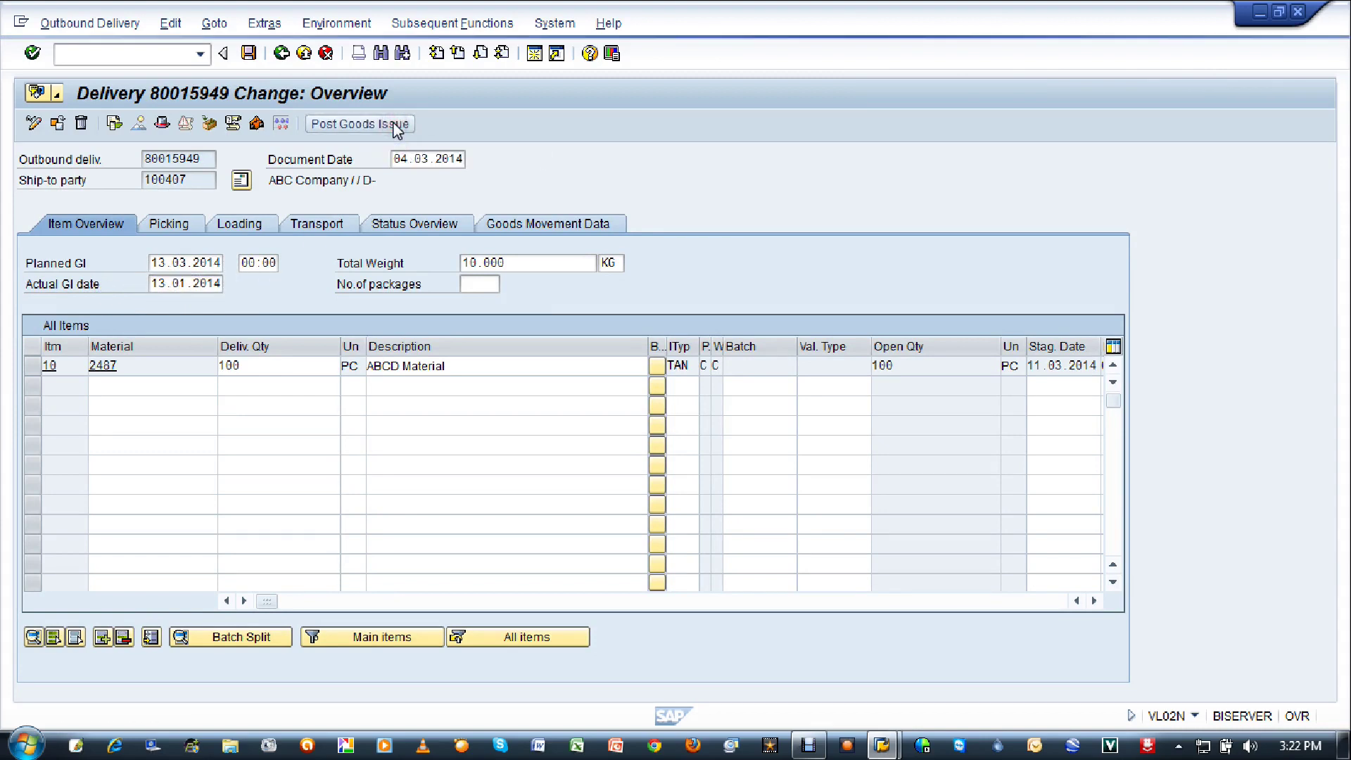